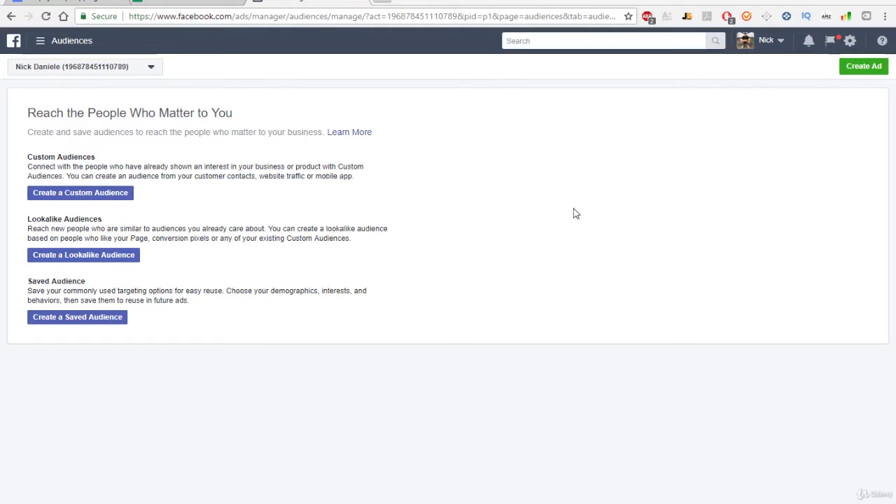
Start a new custom audience based on engagement, using interactions with the Facebook Page as its source.
{"action": "left_click", "coordinate": [105, 196]}
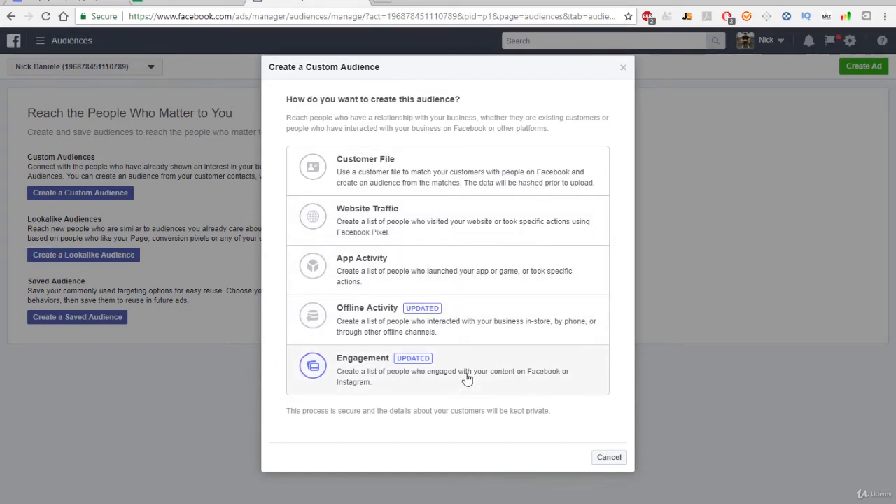
{"action": "left_click", "coordinate": [492, 381]}
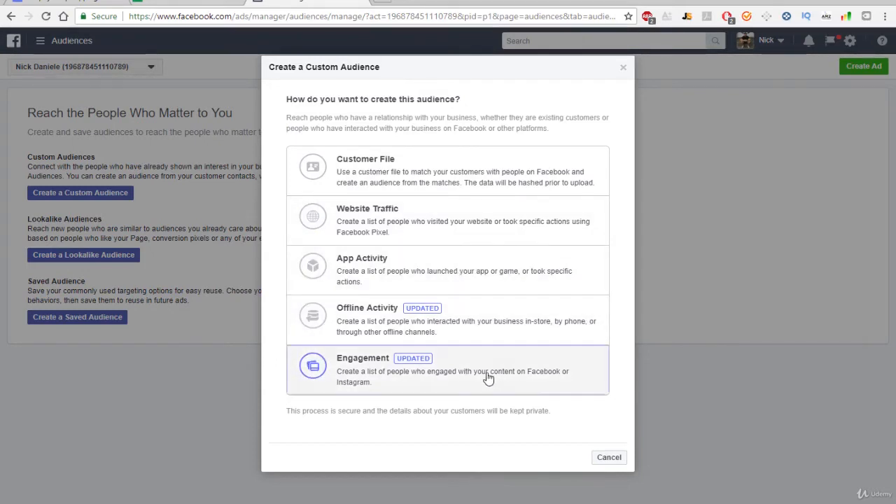
{"action": "scroll", "coordinate": [490, 347], "scroll_direction": "down", "scroll_amount": 1}
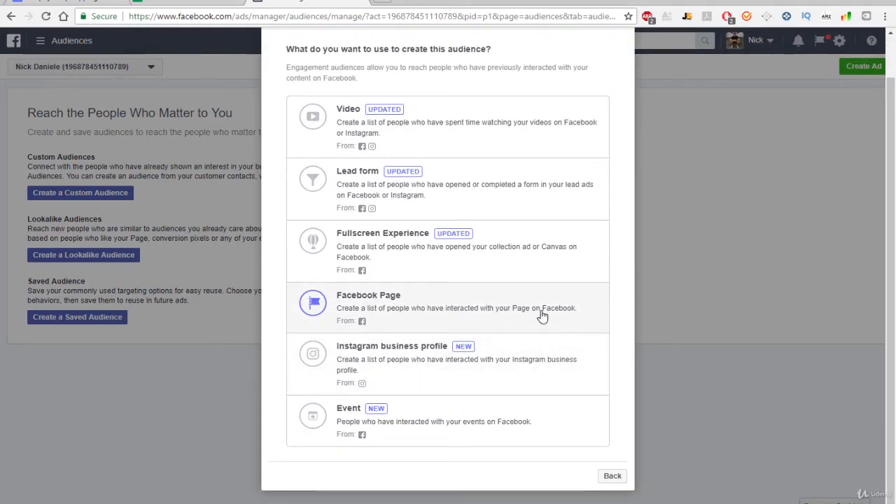
{"action": "left_click", "coordinate": [542, 316]}
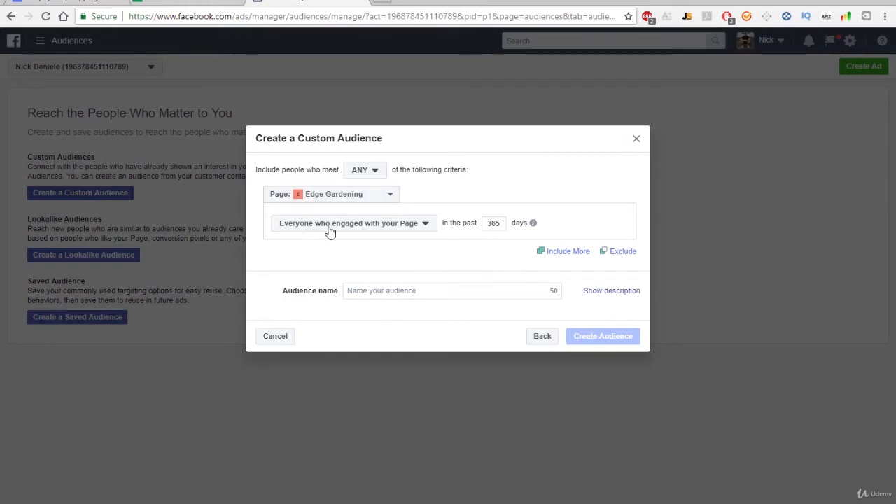
Set the audience's time window for everyone who engaged with the Edge Gardening Page to the past 60 days.
{"action": "double_click", "coordinate": [499, 224]}
{"action": "left_click", "coordinate": [514, 204]}
{"action": "double_click", "coordinate": [503, 220]}
{"action": "left_click", "coordinate": [501, 224]}
{"action": "type", "text": "60"}
Name the audience "Edge Gardening - Last 60 Days" and create it.
{"action": "left_click", "coordinate": [440, 291]}
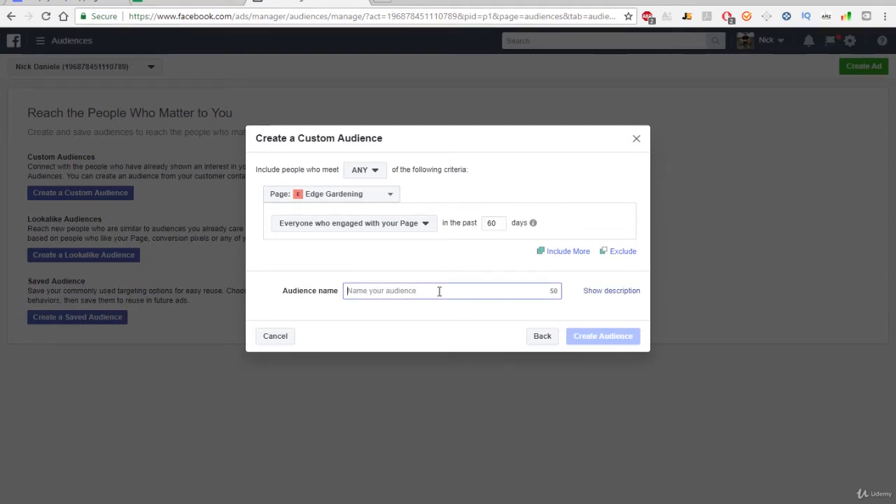
{"action": "type", "text": "Edge Ga"}
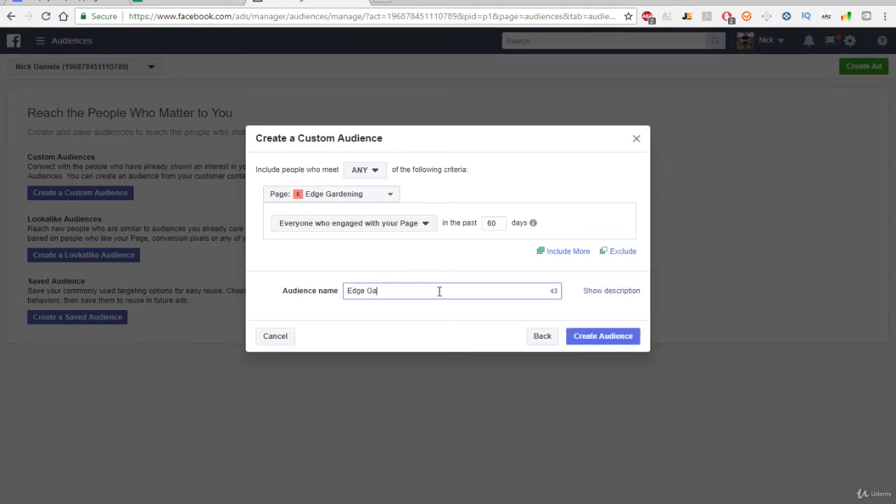
{"action": "type", "text": "rdening - Last 60 Days"}
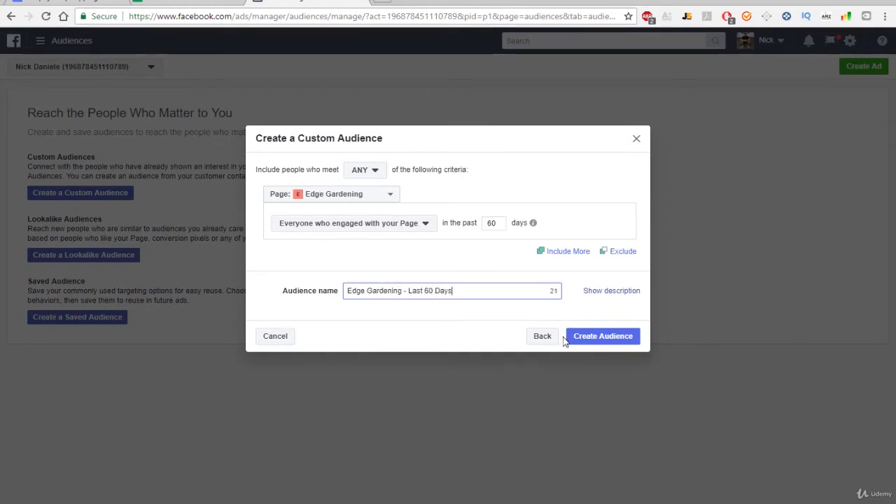
{"action": "left_click", "coordinate": [606, 338]}
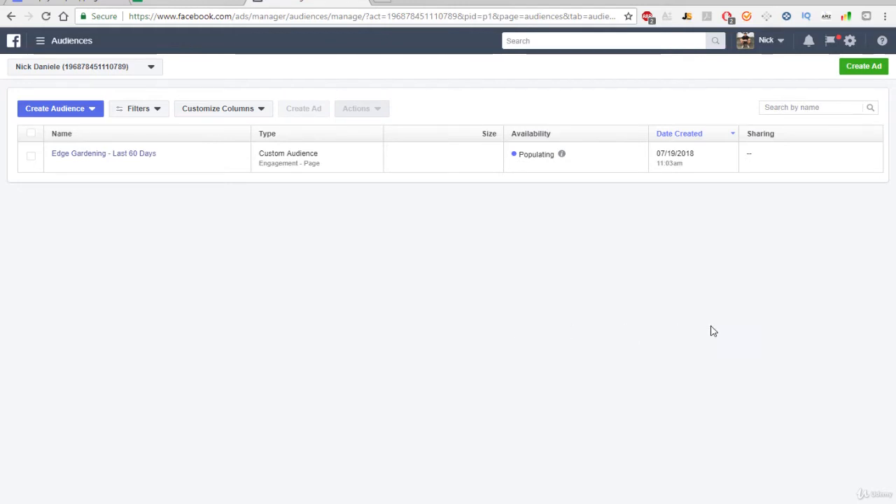
Reopen the Audiences page and start creating a lookalike audience.
{"action": "mouse_move", "coordinate": [561, 160]}
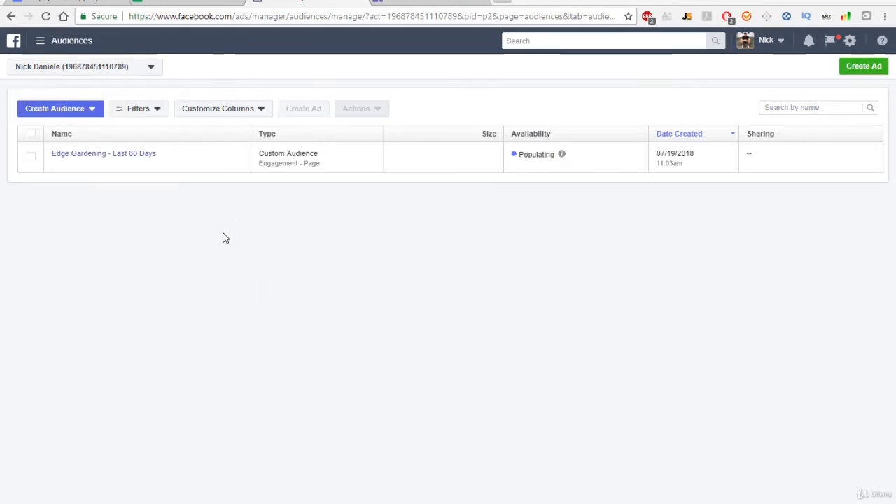
{"action": "left_click", "coordinate": [62, 45]}
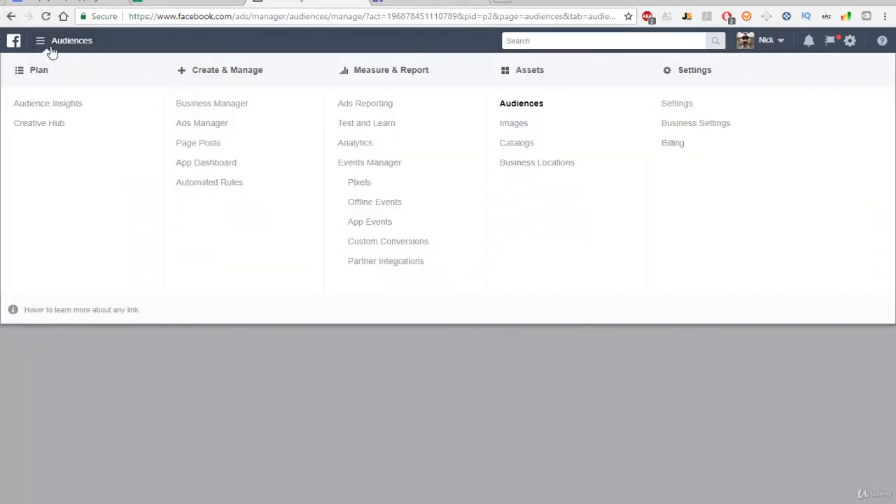
{"action": "left_click", "coordinate": [510, 104]}
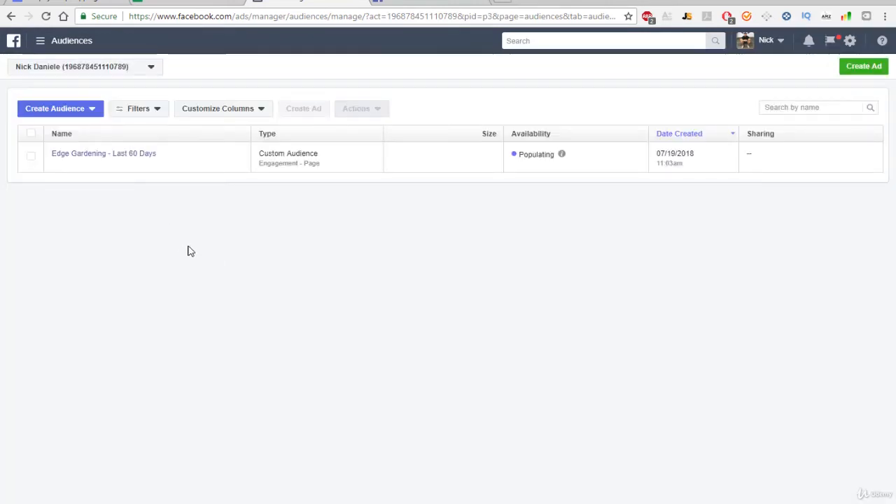
{"action": "left_click", "coordinate": [77, 110]}
{"action": "left_click", "coordinate": [82, 151]}
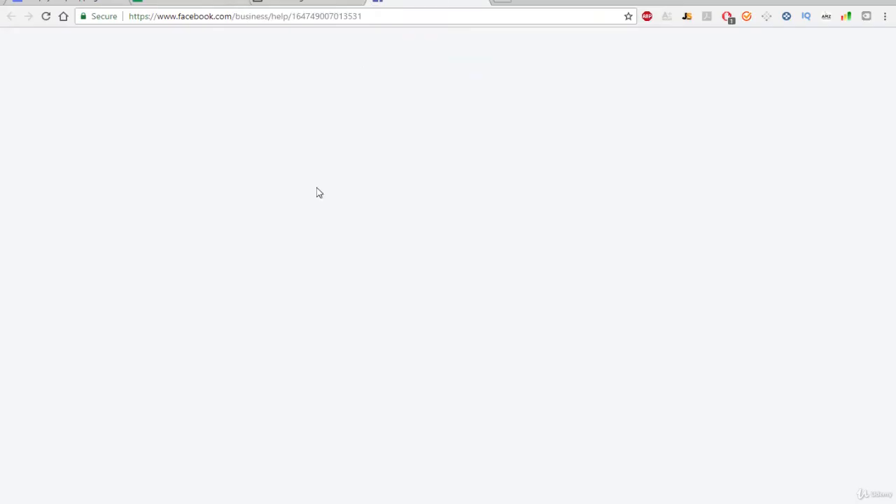
Read the help article about Lookalike Audiences, including its context and additional information on source audiences.
{"action": "scroll", "coordinate": [77, 299], "scroll_direction": "down", "scroll_amount": 1}
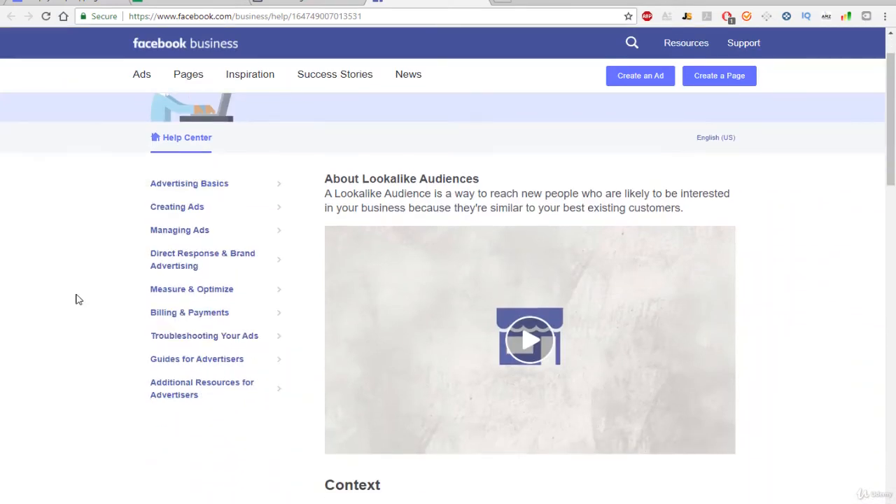
{"action": "scroll", "coordinate": [69, 329], "scroll_direction": "down", "scroll_amount": 2}
{"action": "scroll", "coordinate": [70, 327], "scroll_direction": "down", "scroll_amount": 4}
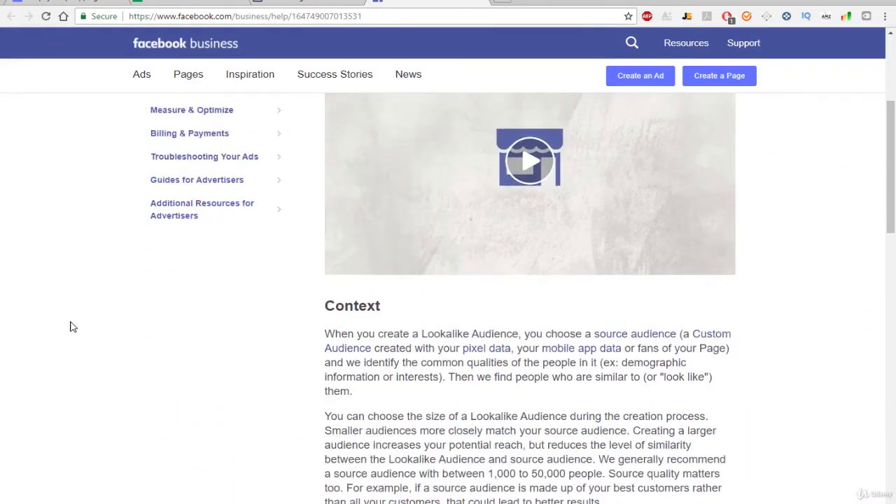
{"action": "scroll", "coordinate": [88, 280], "scroll_direction": "down", "scroll_amount": 7}
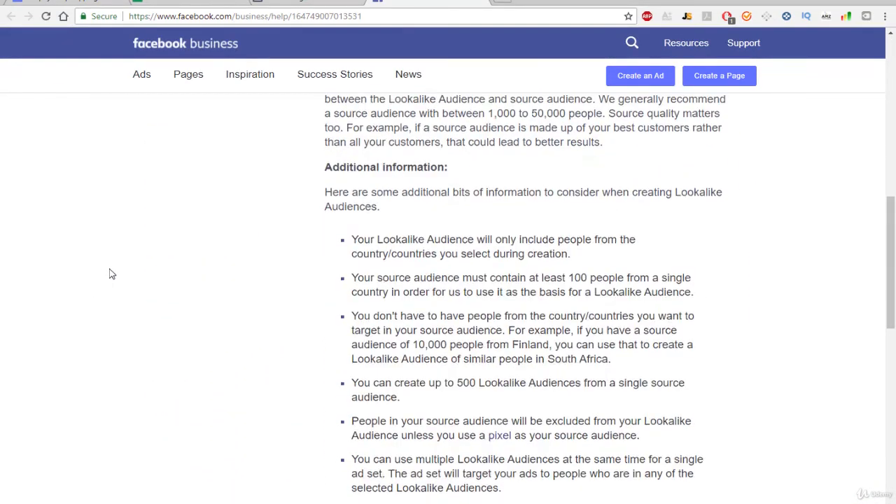
{"action": "scroll", "coordinate": [116, 273], "scroll_direction": "up", "scroll_amount": 12}
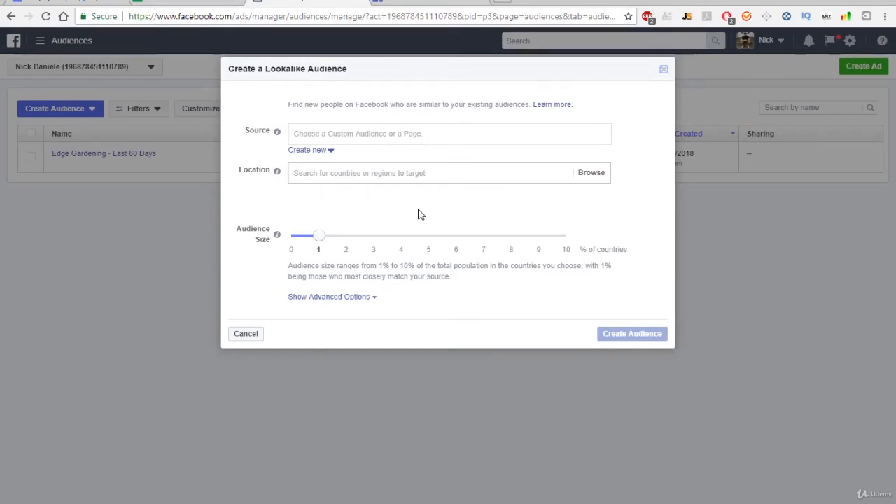
Examine the audience size setting of the lookalike audience and close the form without creating it.
{"action": "left_click_drag", "start_coordinate": [239, 229], "coordinate": [266, 243]}
{"action": "left_click", "coordinate": [283, 274]}
{"action": "left_click", "coordinate": [664, 70]}
Reload the Audiences page and dismiss the ad blocker notice to check the custom audience's availability.
{"action": "right_click", "coordinate": [193, 266]}
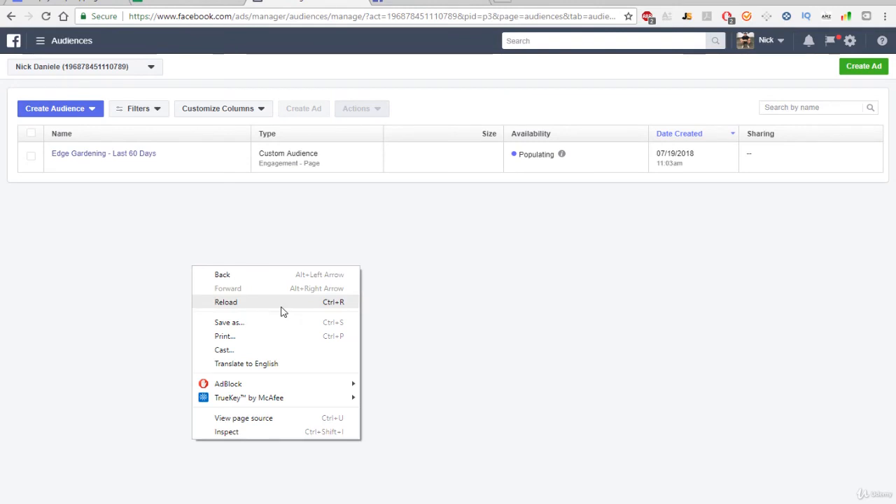
{"action": "left_click", "coordinate": [283, 308]}
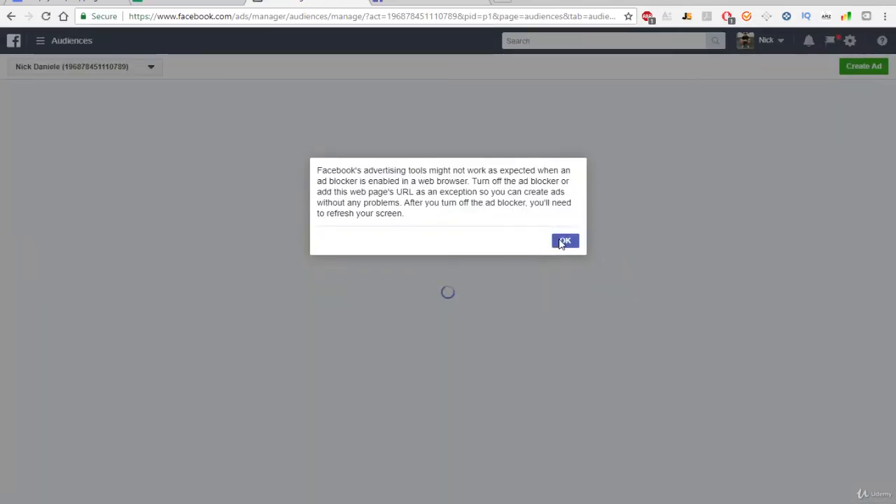
{"action": "left_click", "coordinate": [563, 241]}
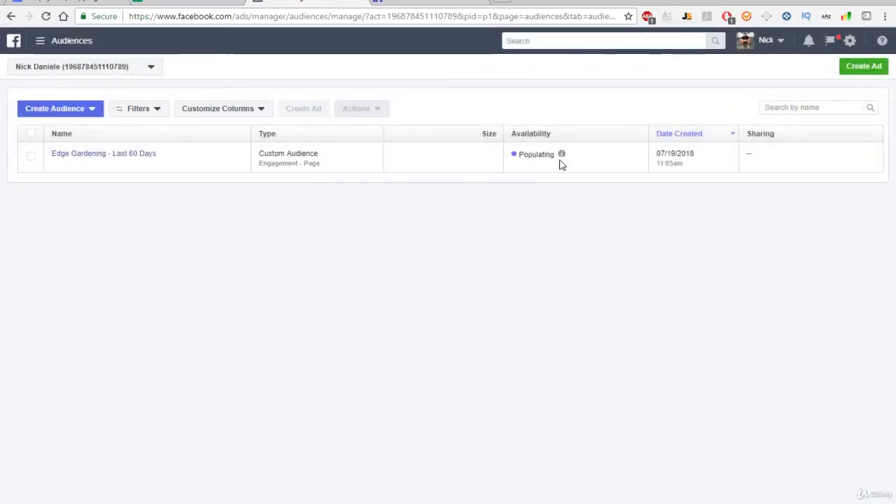
Go to Ads Manager and start creating a new campaign.
{"action": "left_click", "coordinate": [41, 41]}
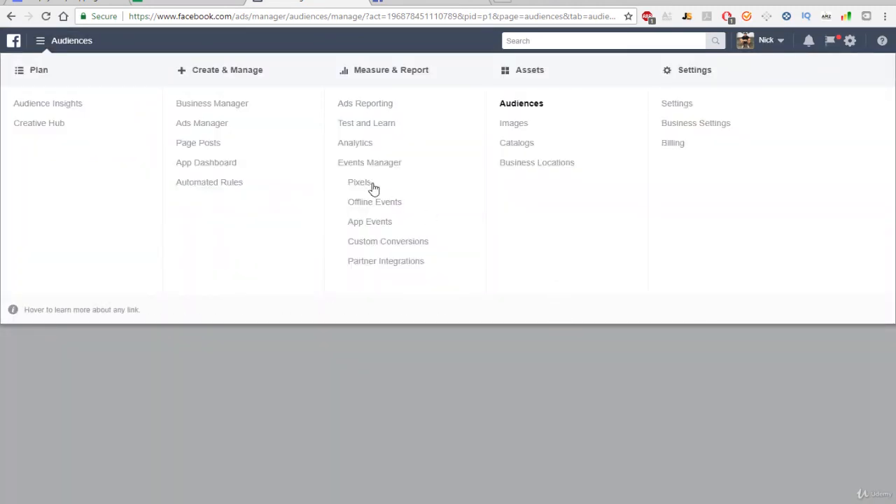
{"action": "left_click", "coordinate": [208, 126]}
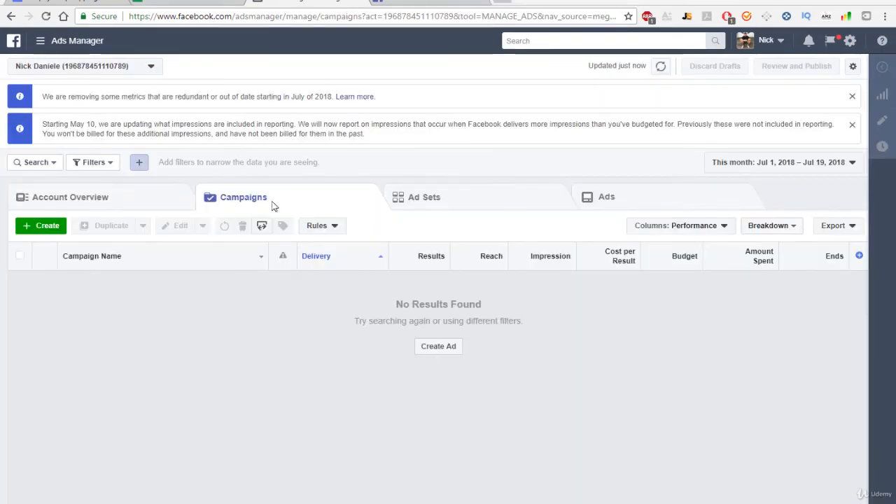
{"action": "left_click", "coordinate": [47, 228]}
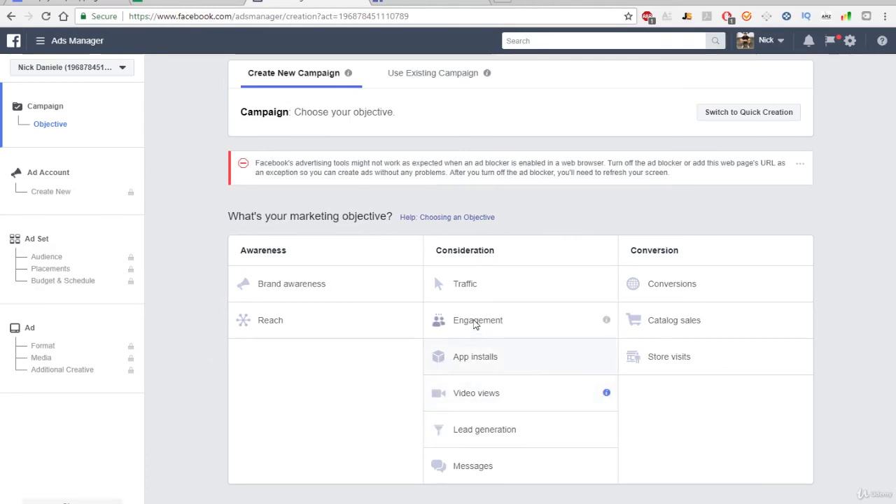
Choose the Engagement objective for the campaign and accept the ad account settings of United States, US Dollars and America/New_York.
{"action": "left_click", "coordinate": [451, 319]}
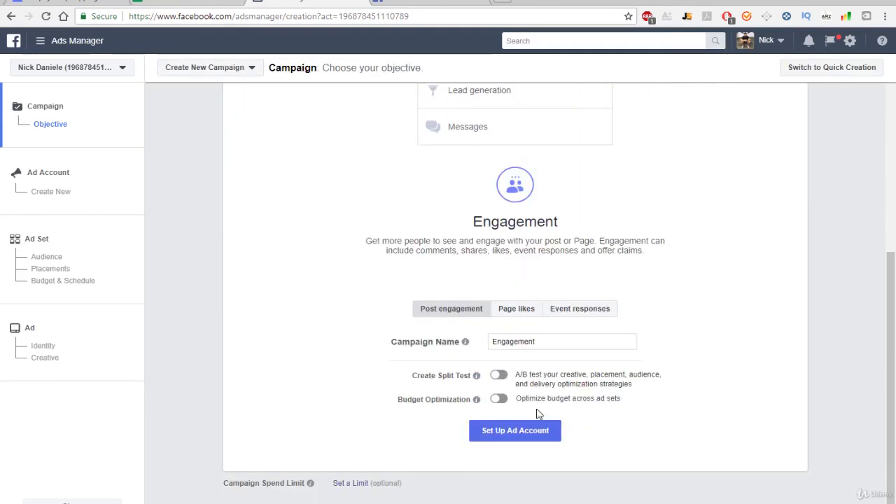
{"action": "left_click", "coordinate": [532, 432]}
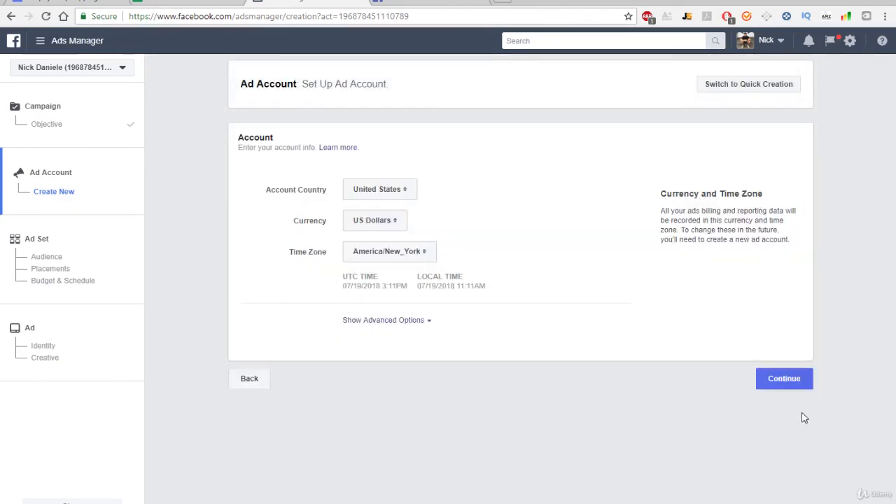
{"action": "left_click", "coordinate": [800, 386]}
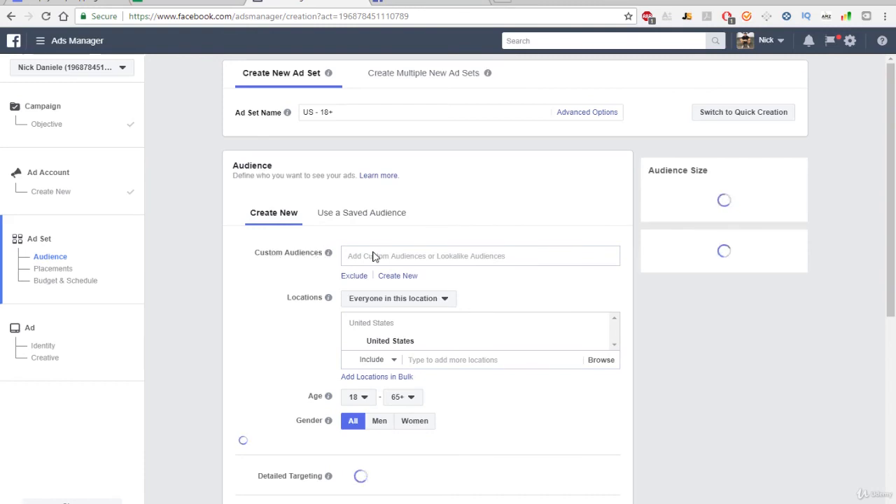
Add the custom audience "Edge Gardening - Last 60 Days" to the new ad set's audience targeting.
{"action": "scroll", "coordinate": [376, 264], "scroll_direction": "down", "scroll_amount": 5}
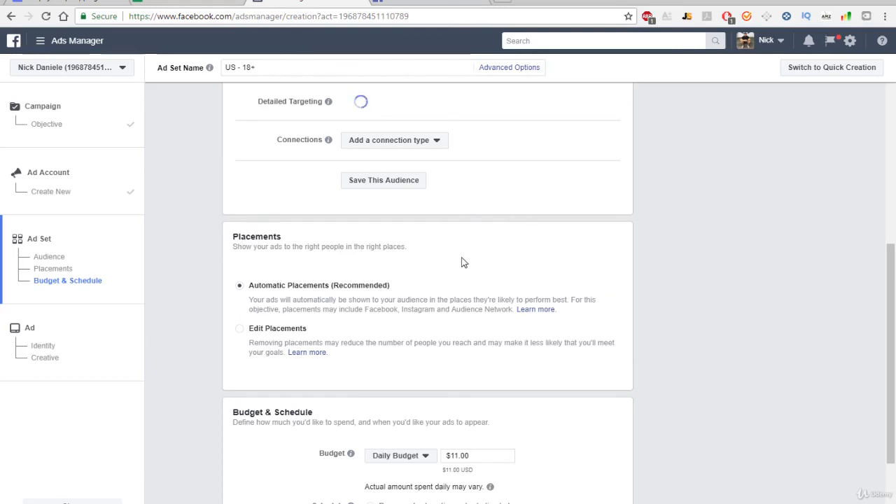
{"action": "scroll", "coordinate": [456, 252], "scroll_direction": "up", "scroll_amount": 3}
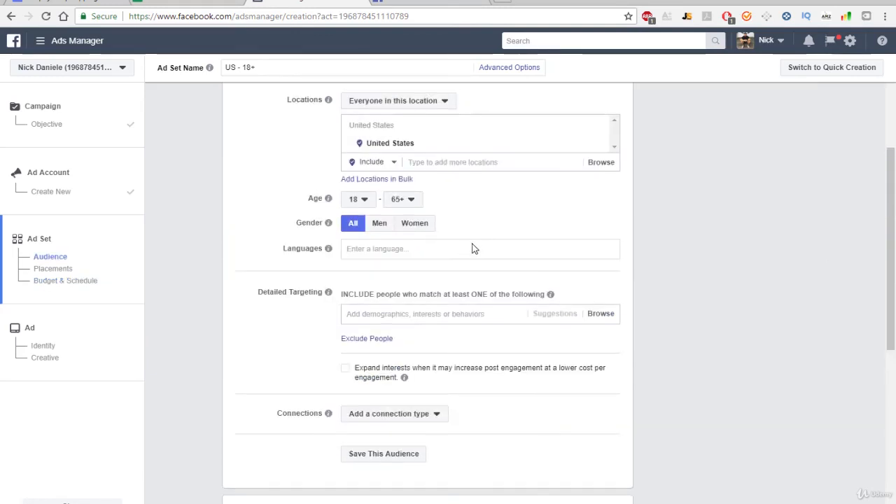
{"action": "scroll", "coordinate": [473, 248], "scroll_direction": "up", "scroll_amount": 3}
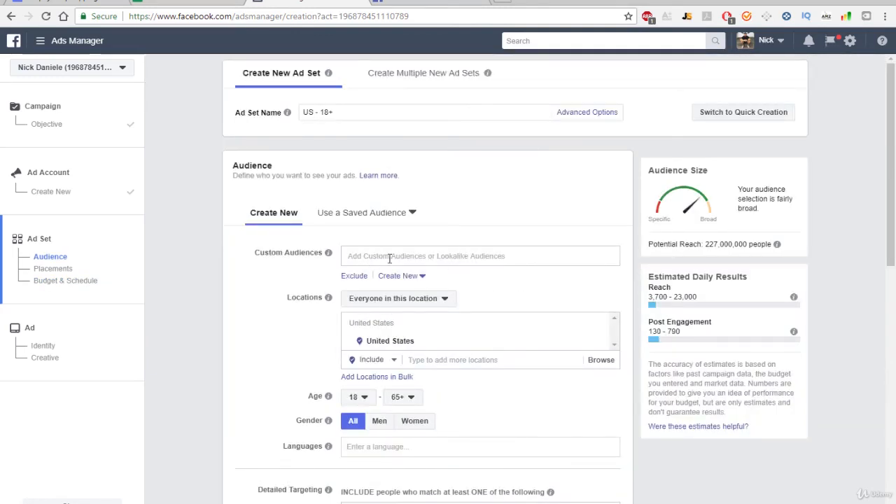
{"action": "left_click", "coordinate": [494, 256]}
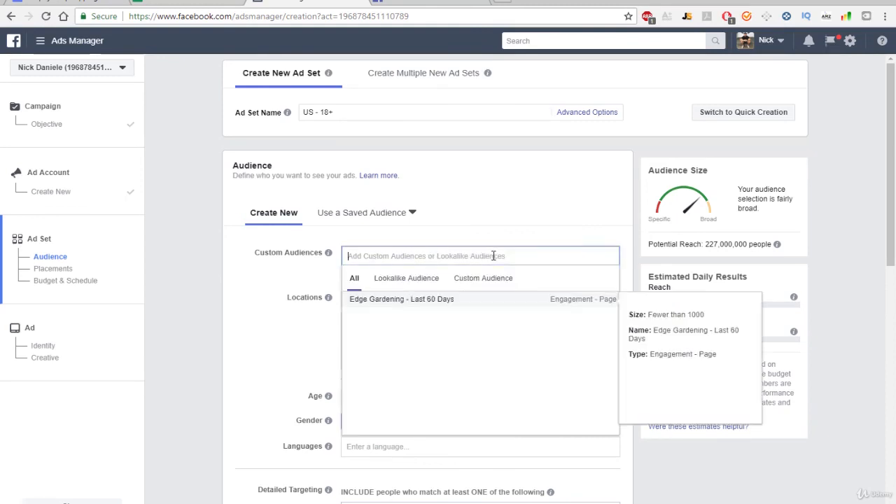
{"action": "left_click", "coordinate": [421, 306]}
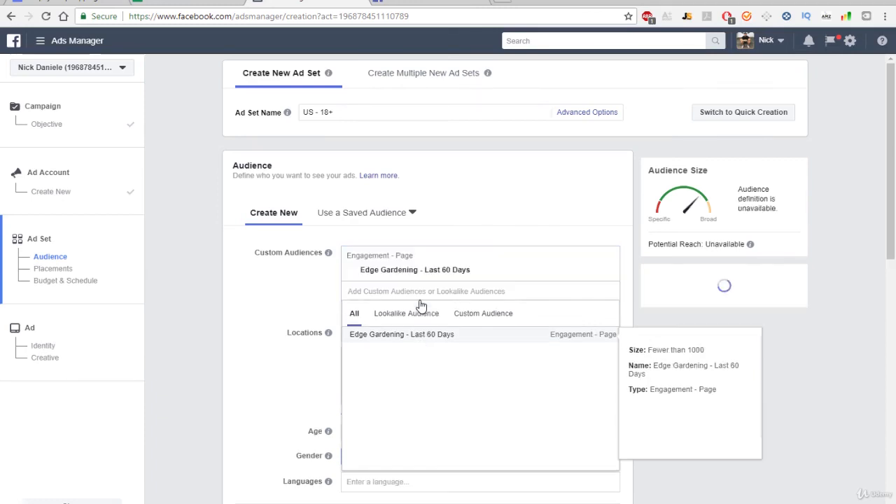
{"action": "left_click", "coordinate": [266, 302]}
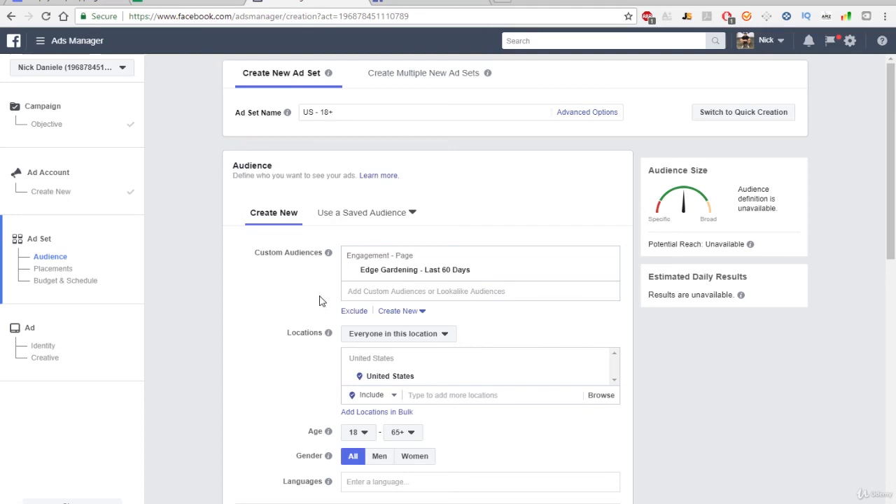
Review the ad set's location, age, gender, language and detailed targeting options.
{"action": "scroll", "coordinate": [292, 322], "scroll_direction": "down", "scroll_amount": 1}
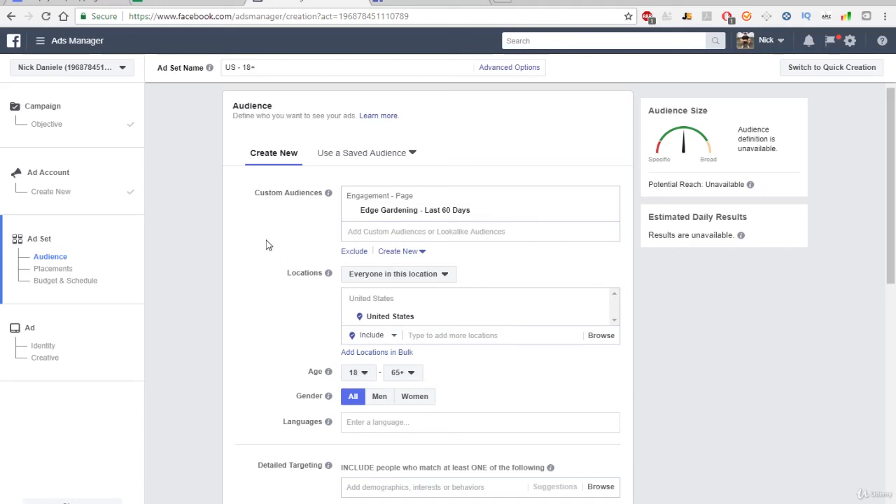
{"action": "scroll", "coordinate": [269, 248], "scroll_direction": "down", "scroll_amount": 2}
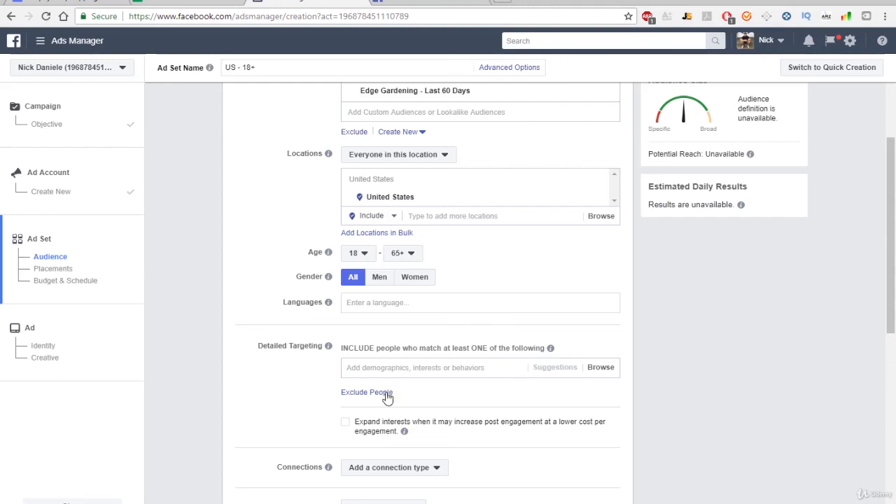
{"action": "scroll", "coordinate": [231, 263], "scroll_direction": "down", "scroll_amount": 2}
{"action": "scroll", "coordinate": [232, 252], "scroll_direction": "up", "scroll_amount": 3}
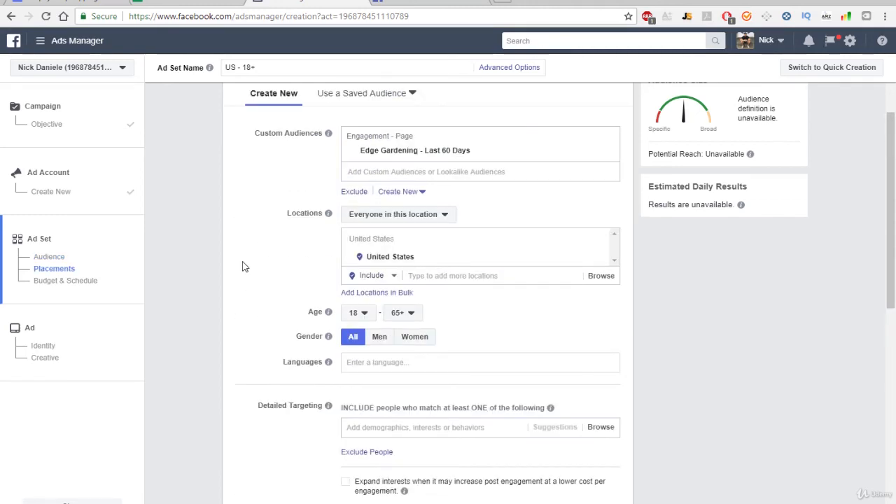